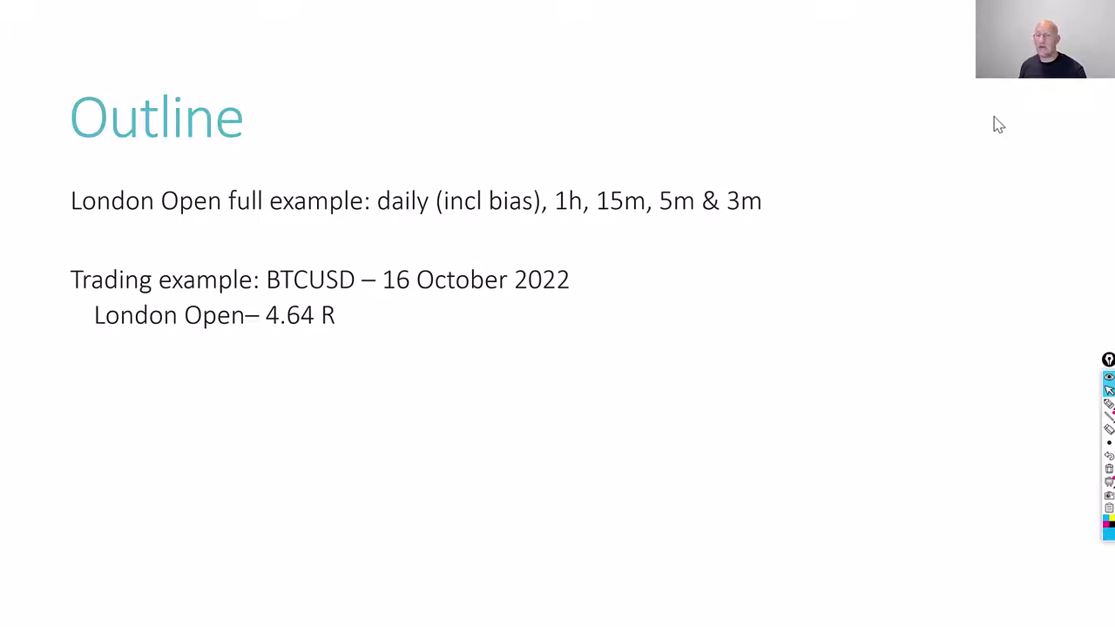
Switch from the PowerPoint slideshow to the TradingView BTCUSD daily chart
key("alt+Tab")
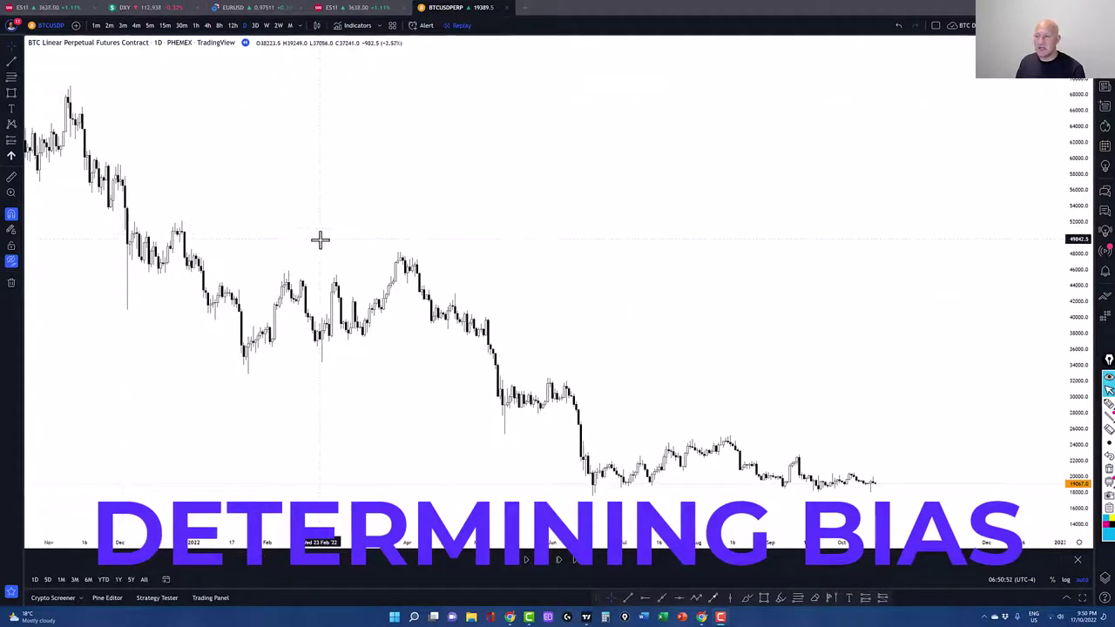
Circle the June–October 2022 sideways range with the pen, erase it, then zoom into recent months
left_click(1108, 404)
mouse_move(581, 409)
left_mouse_down()
mouse_move(598, 497)
mouse_move(858, 491)
mouse_move(789, 424)
mouse_move(568, 420)
left_mouse_up()
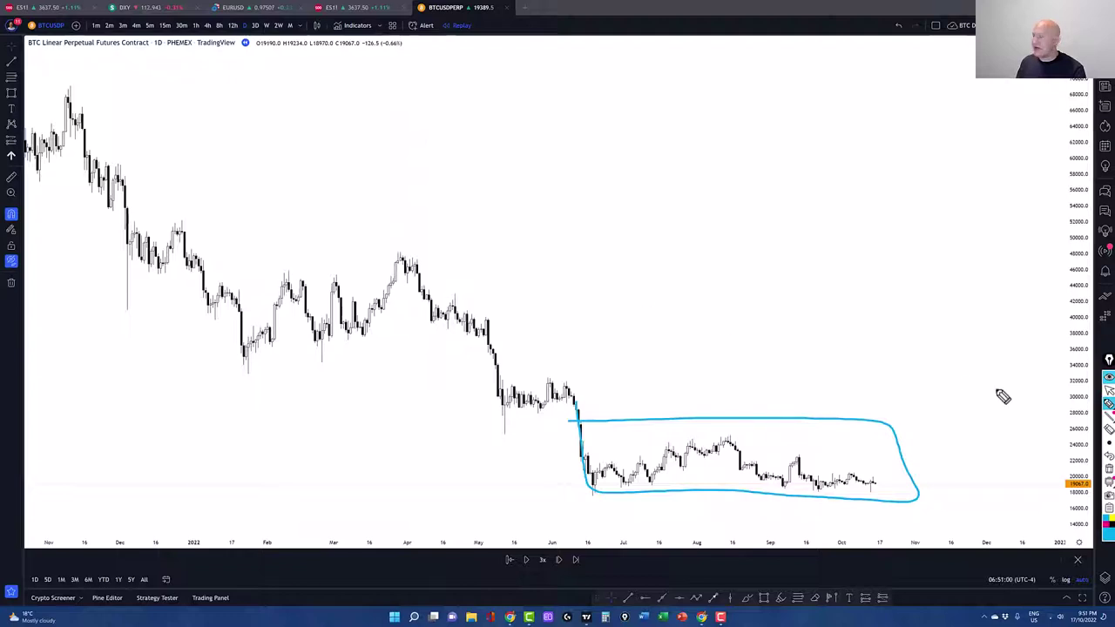
left_click(1108, 476)
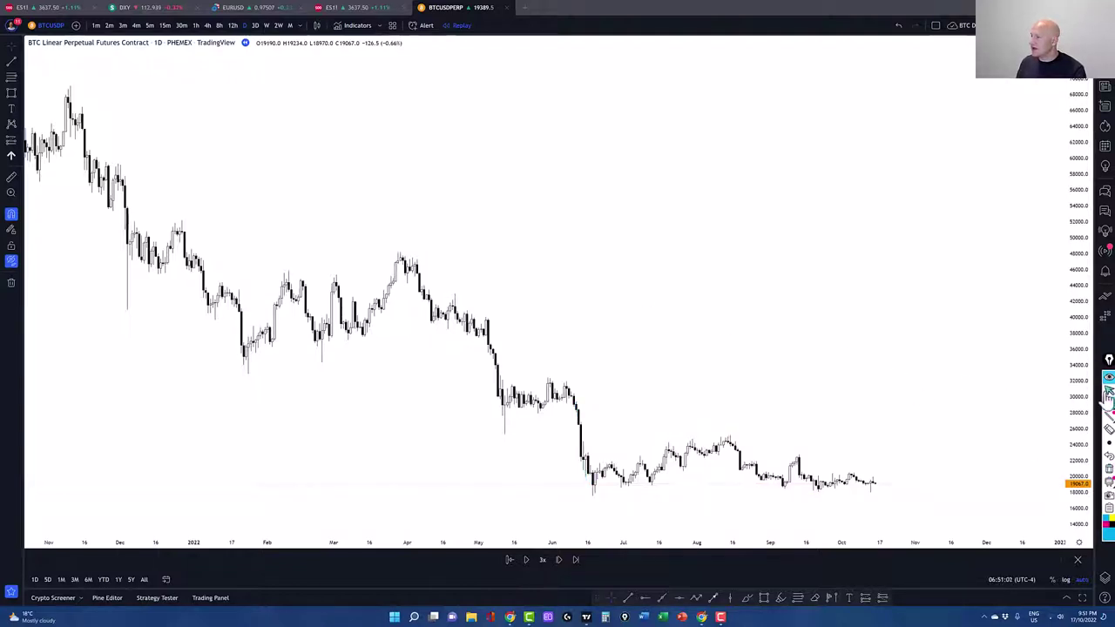
scroll(831, 407, "up", 4)
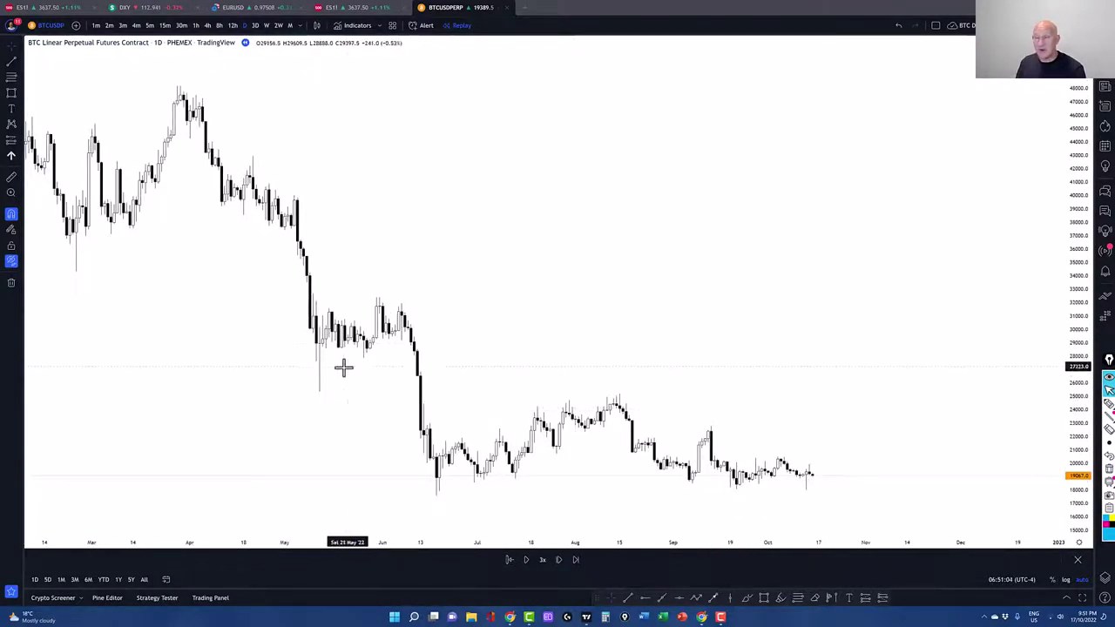
scroll(366, 380, "up", 3)
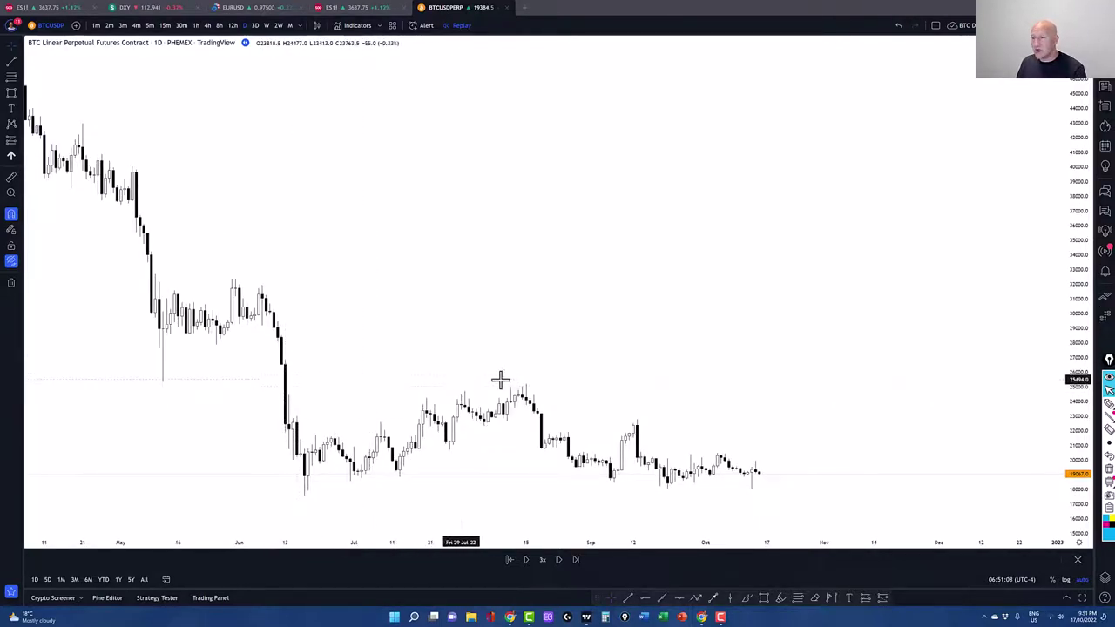
scroll(436, 432, "up", 1)
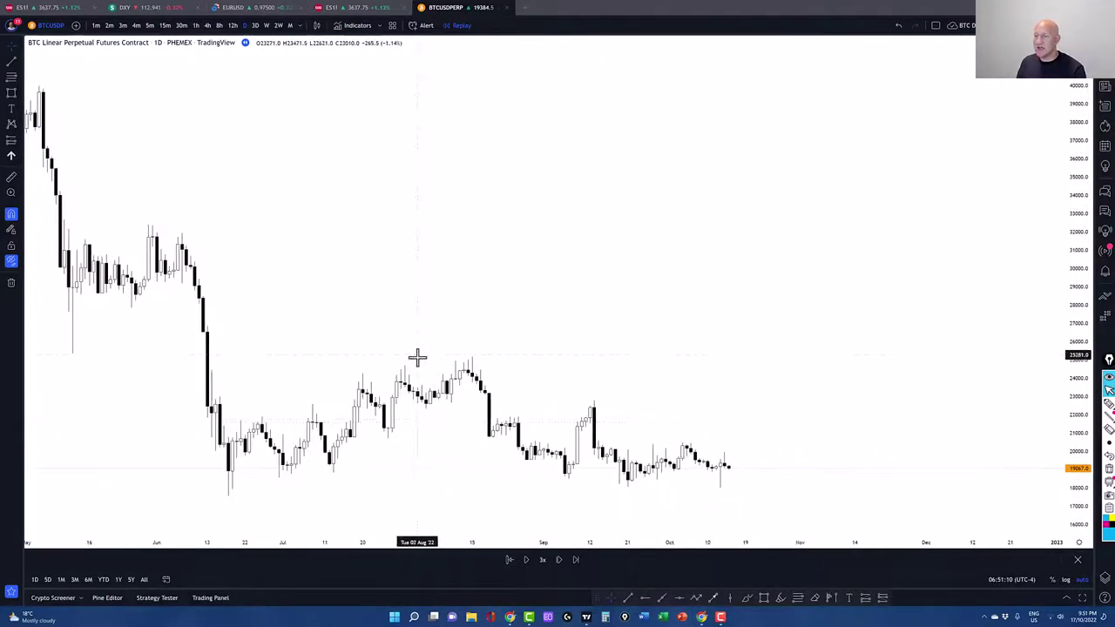
scroll(411, 358, "up", 1)
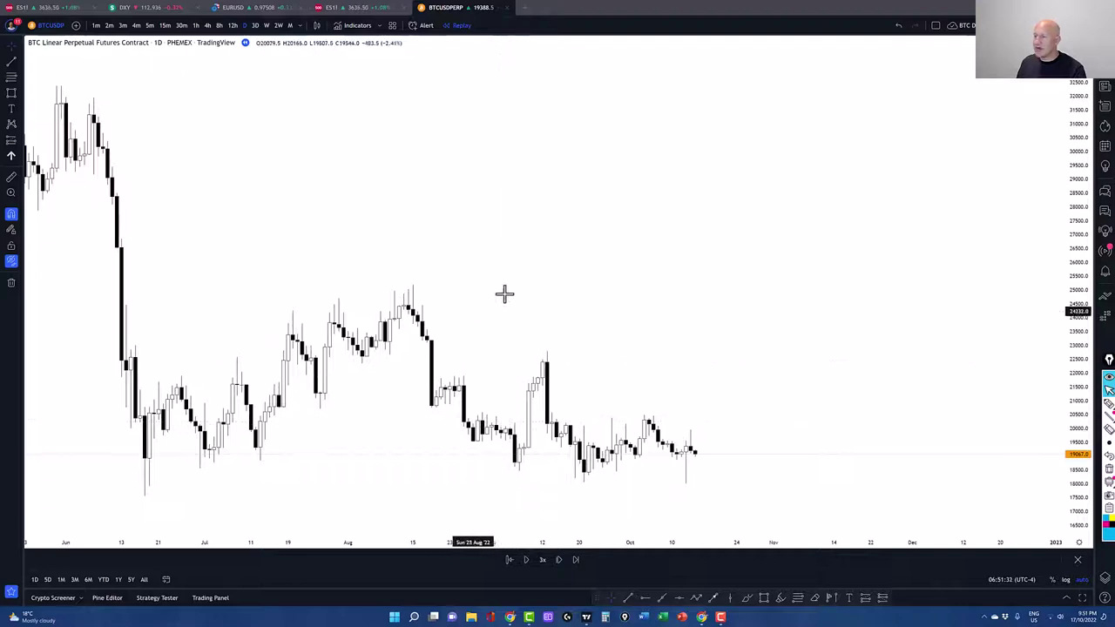
Mark the mid-August candles and September peak, clear the marks, then zoom and pan to the 13–14 October bars
left_click(1109, 404)
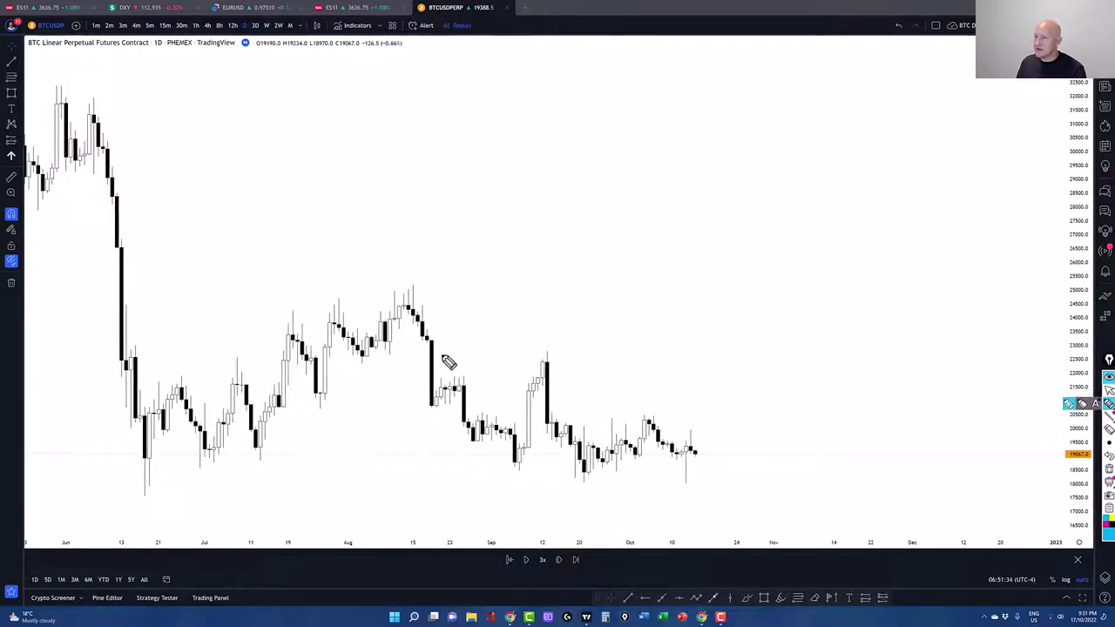
left_click_drag(446, 354, 423, 367)
mouse_move(549, 352)
left_mouse_down()
mouse_move(597, 418)
mouse_move(664, 459)
left_mouse_up()
mouse_move(554, 412)
left_mouse_down()
mouse_move(626, 411)
mouse_move(562, 397)
left_mouse_up()
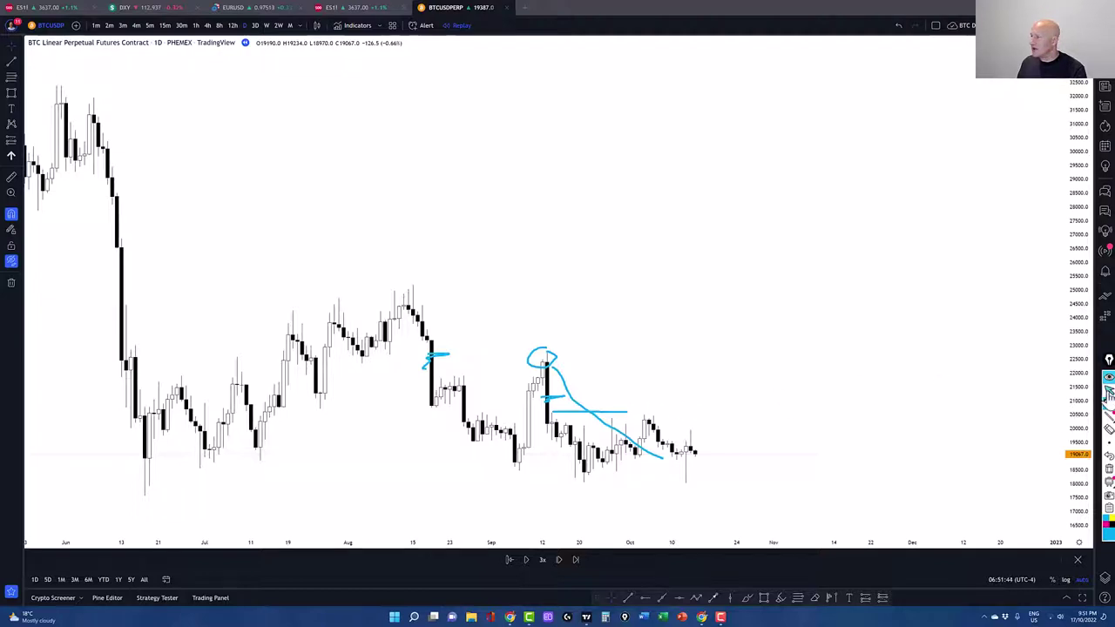
left_click(1108, 479)
scroll(732, 406, "up", 5)
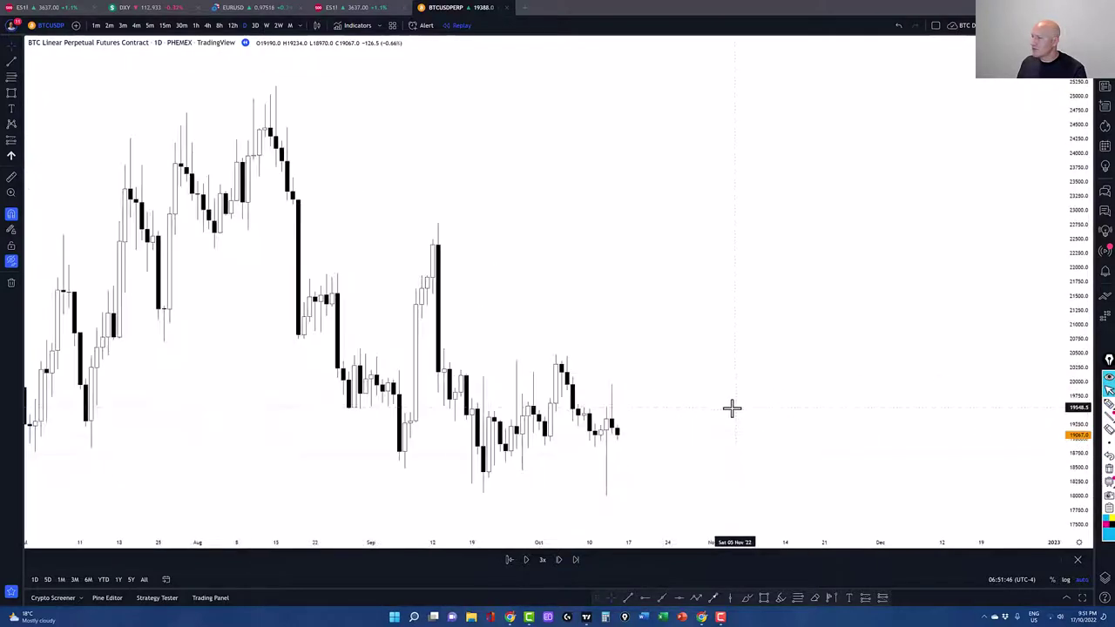
left_click_drag(600, 361, 849, 357)
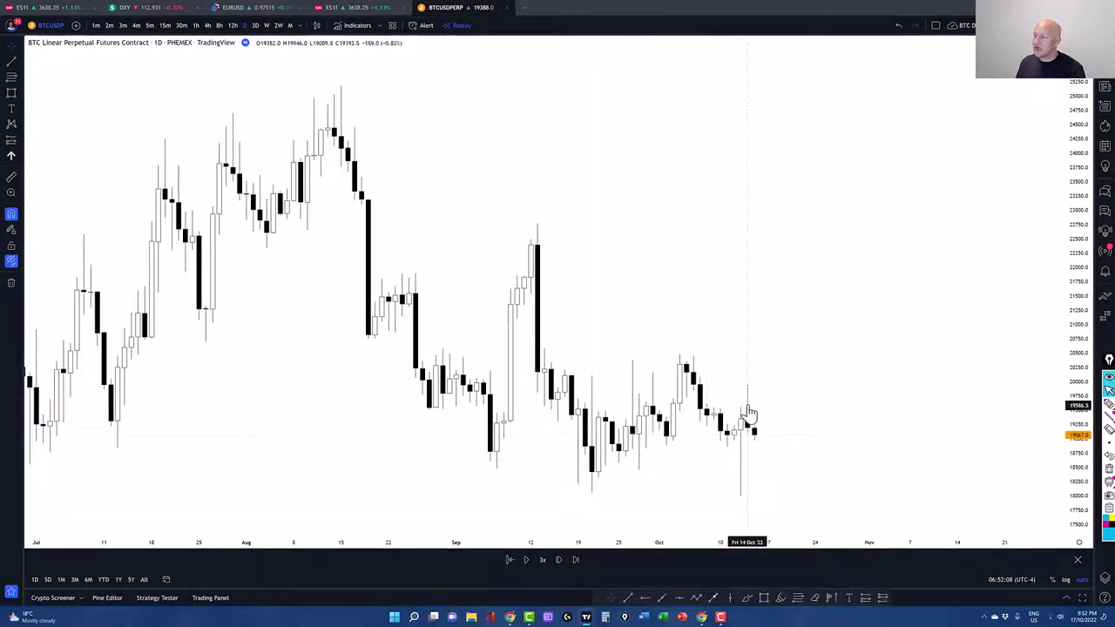
Sketch freehand marks on the early-October downswing, the recent wick high and the space past the last candle
left_click(1109, 404)
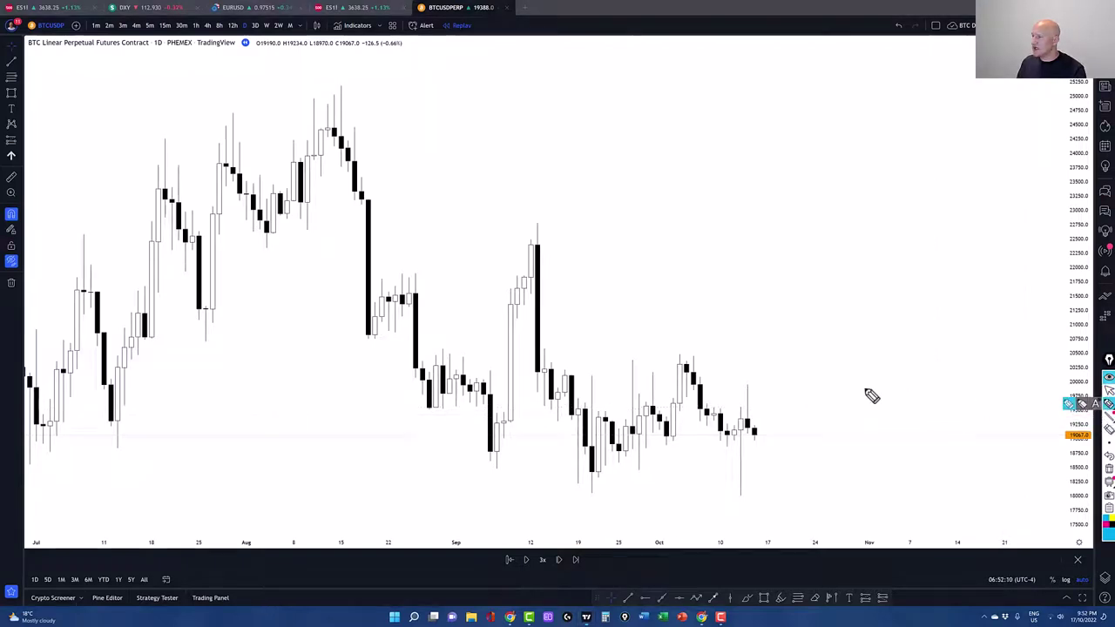
left_click(697, 396)
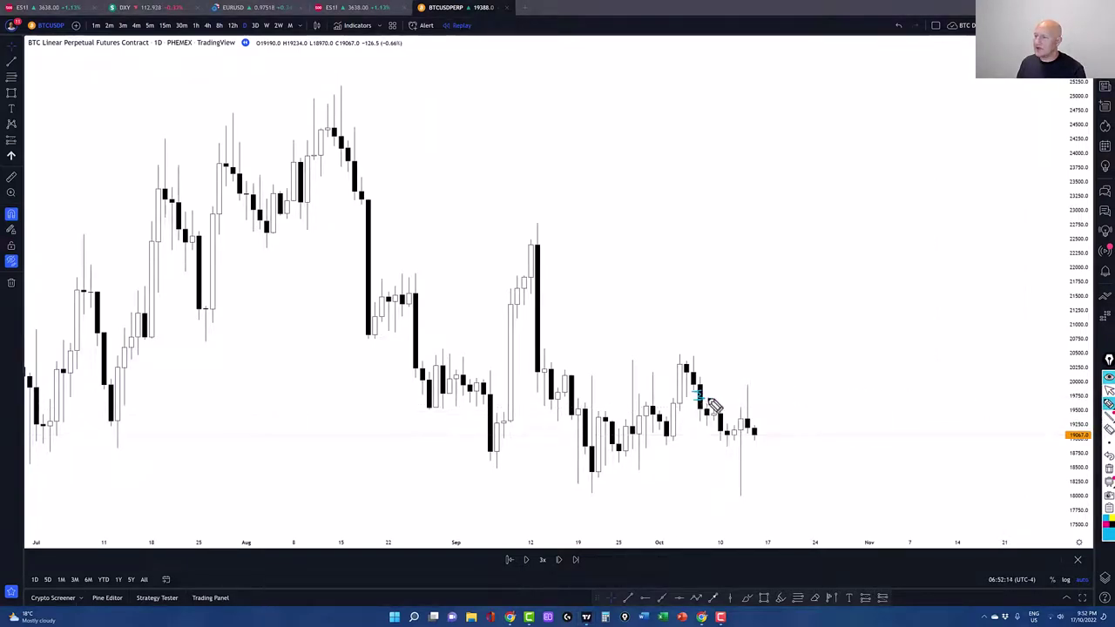
left_click_drag(739, 384, 748, 384)
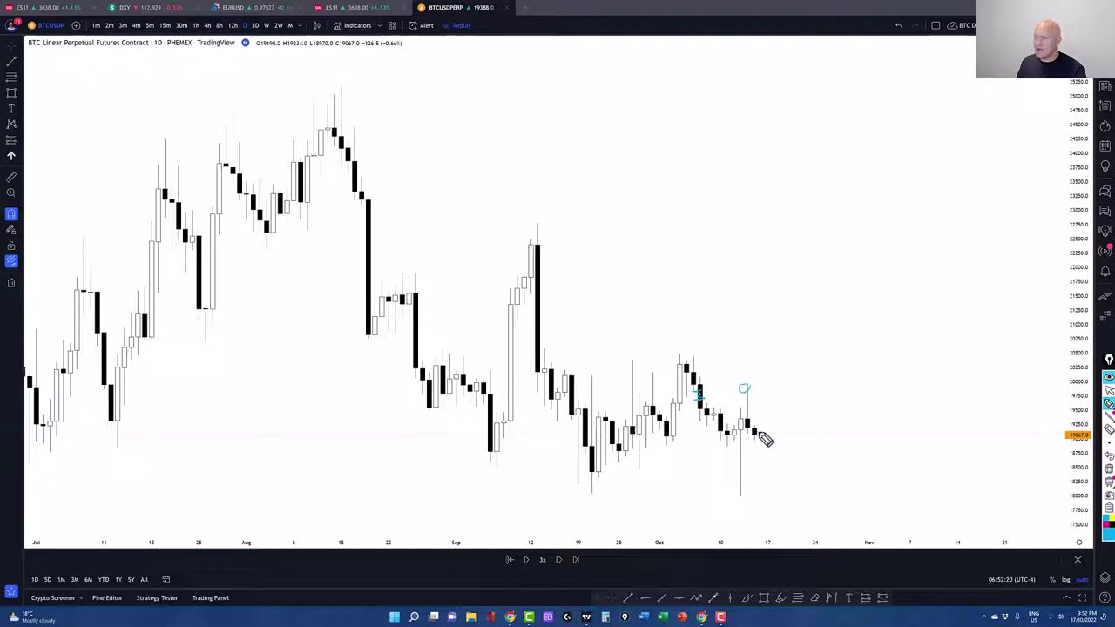
left_click(1109, 389)
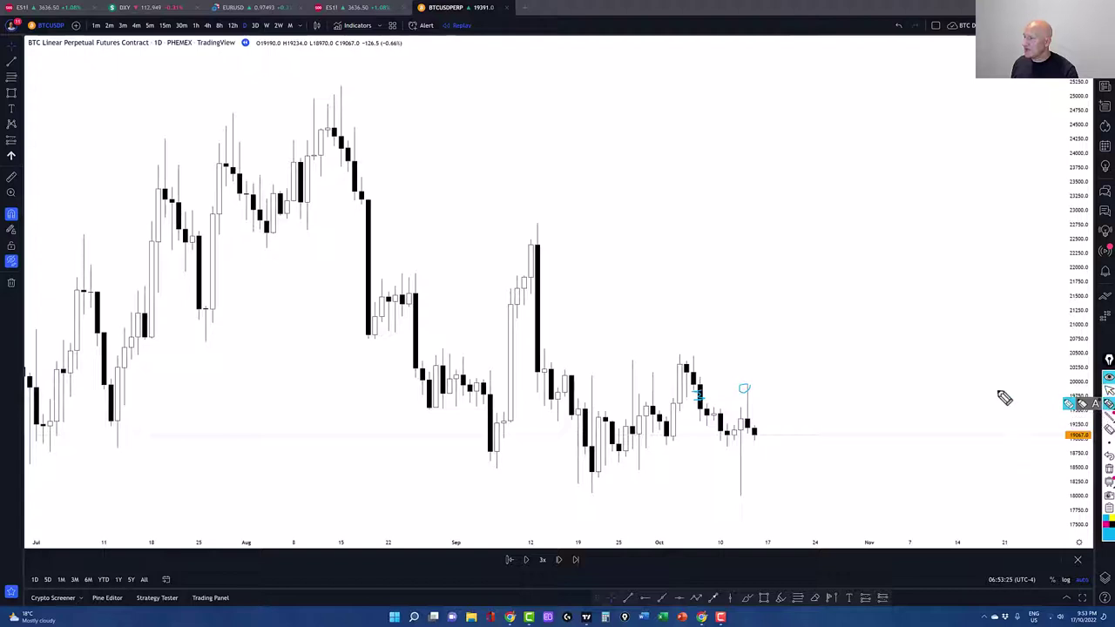
left_click_drag(899, 302, 904, 358)
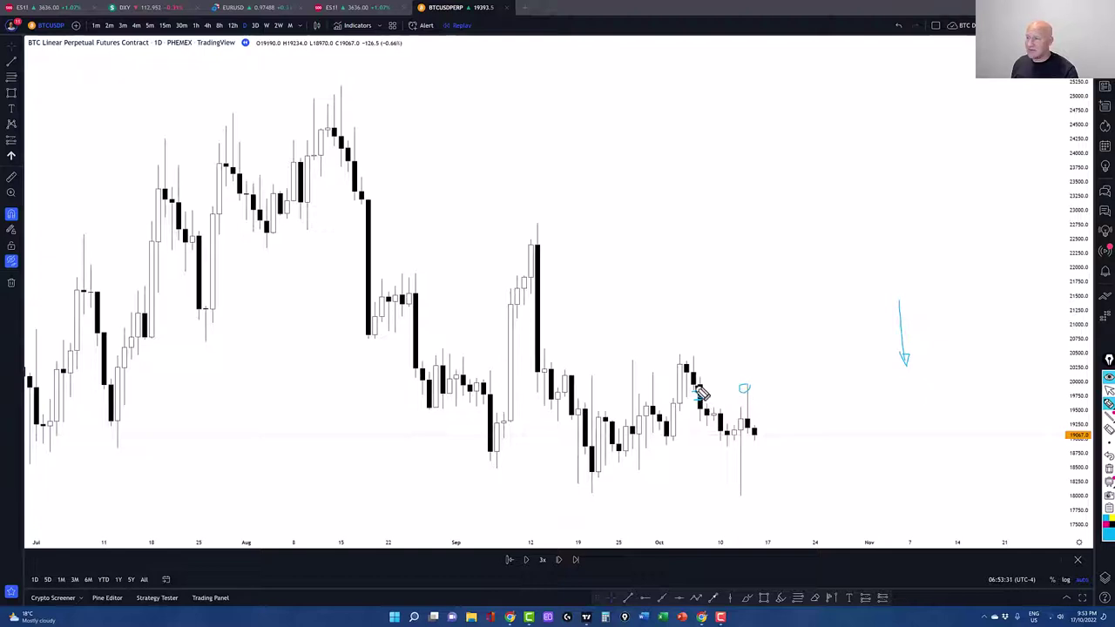
left_click_drag(747, 384, 767, 426)
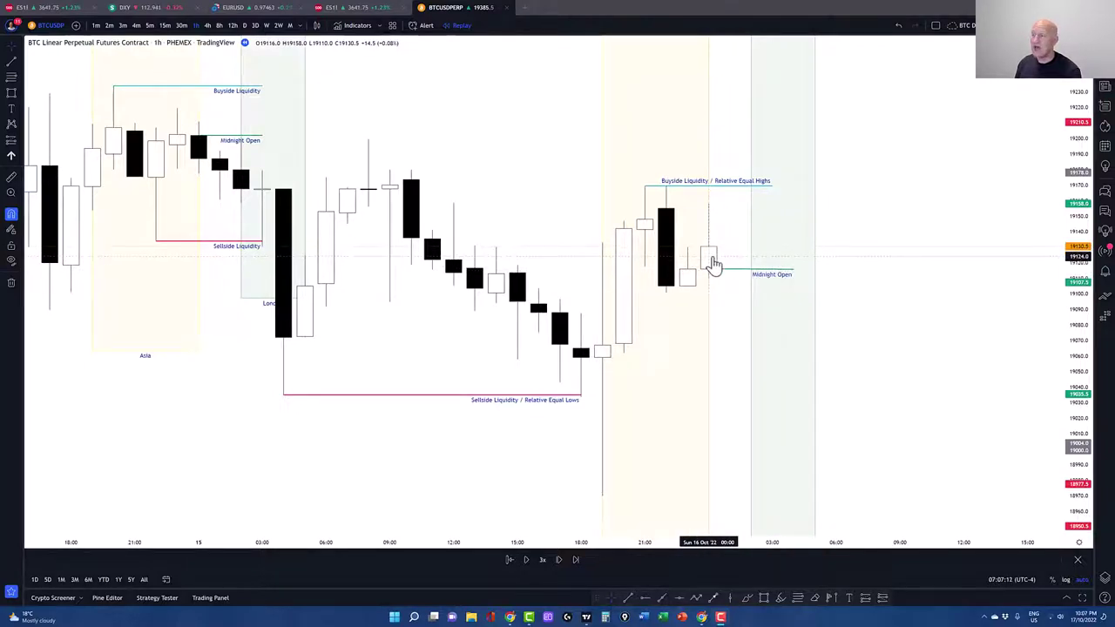
Step the hourly BTCUSD replay forward four candles past the midnight open level
left_click(558, 560)
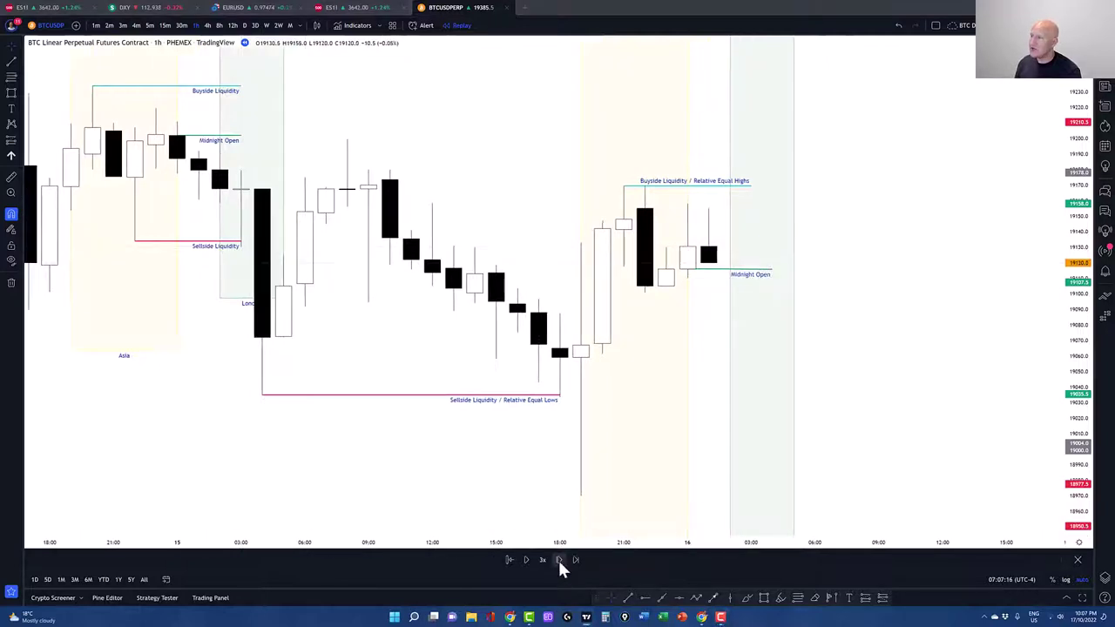
left_click(558, 560)
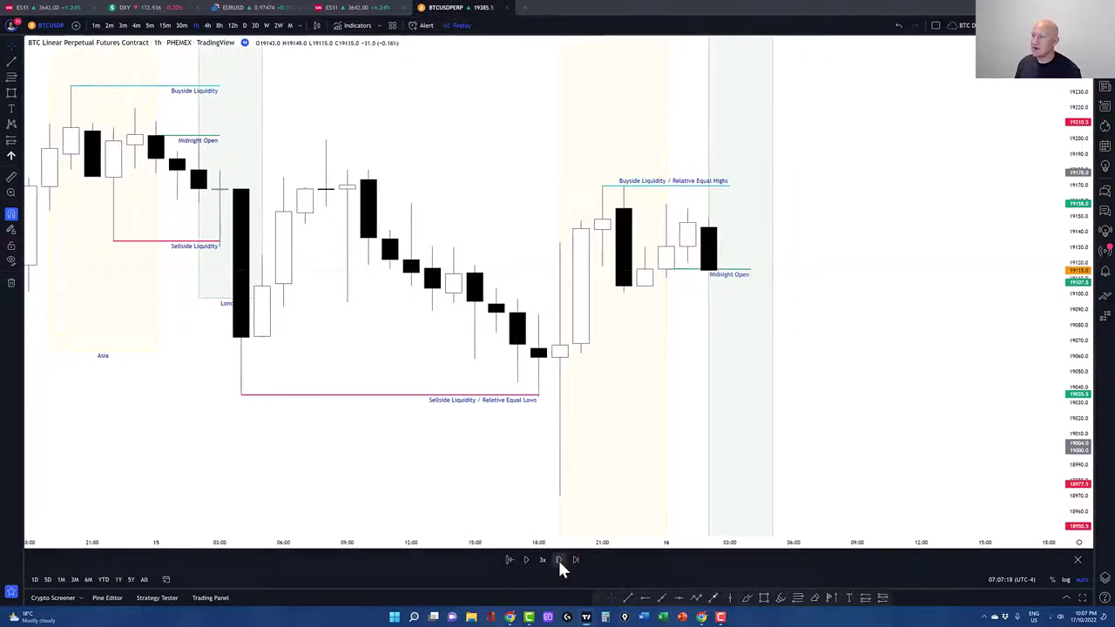
left_click(558, 560)
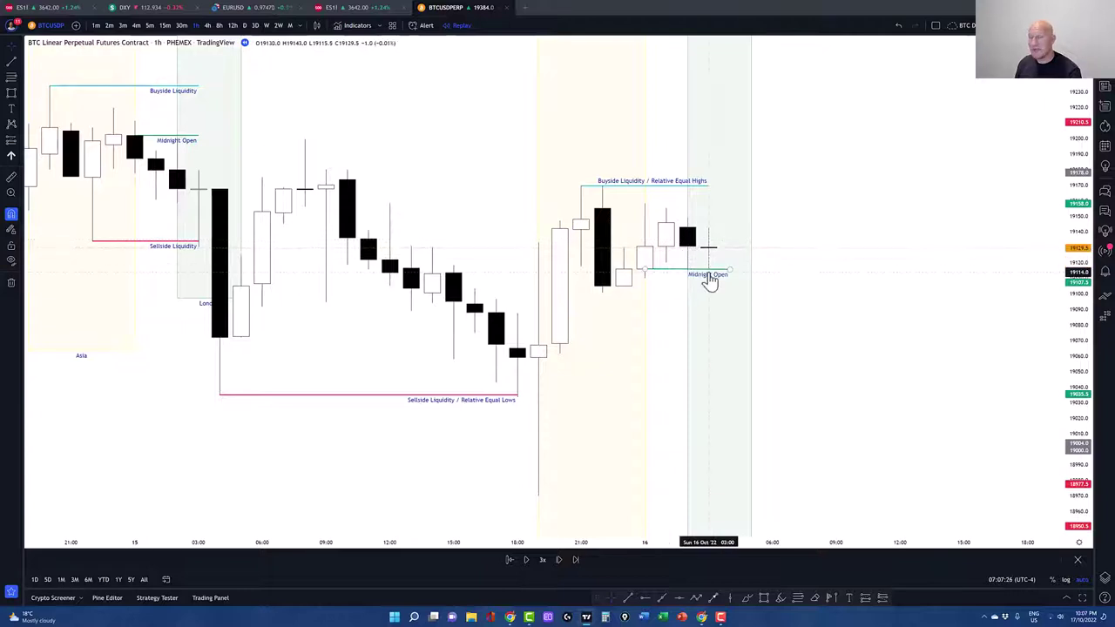
left_click(558, 554)
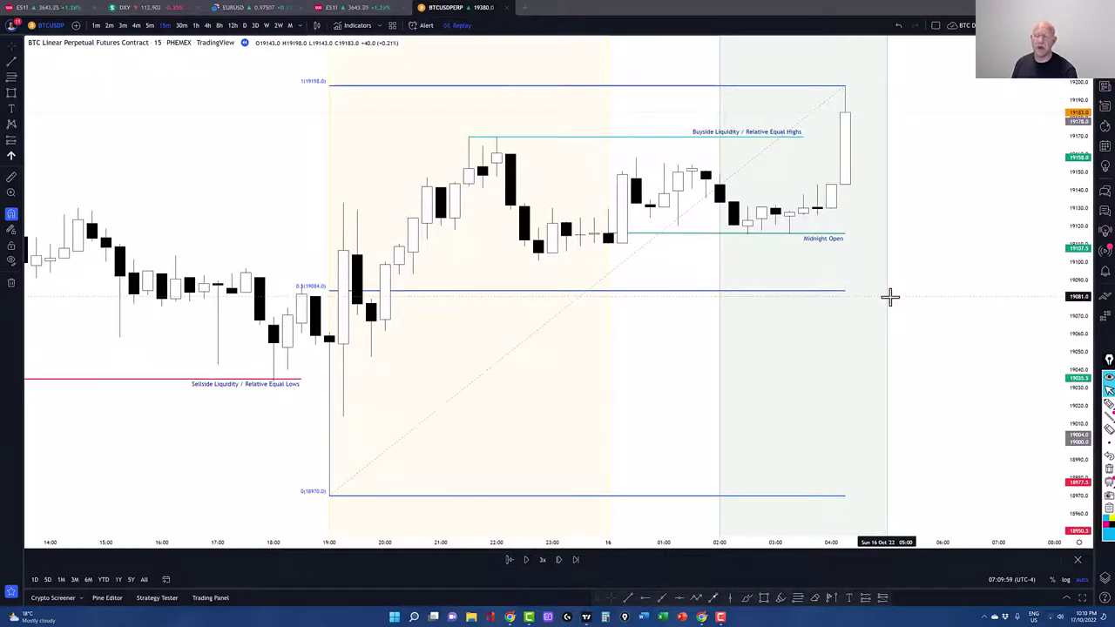
mouse_move(1108, 403)
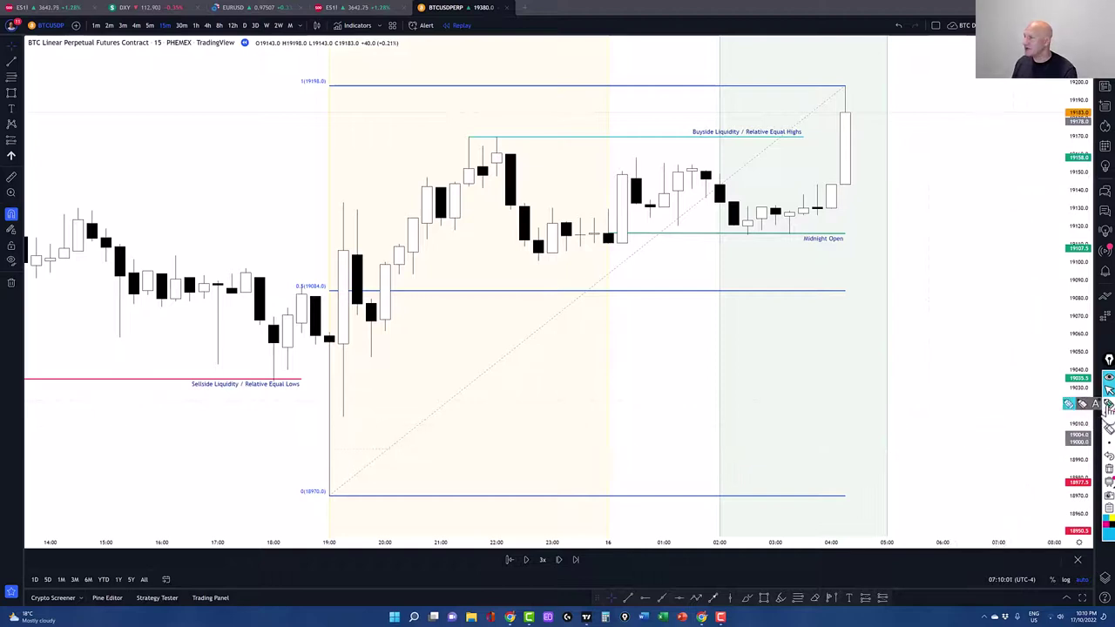
left_click_drag(947, 195, 959, 324)
mouse_move(948, 194)
left_mouse_down()
mouse_move(1008, 193)
mouse_move(1016, 337)
mouse_move(959, 336)
left_mouse_up()
left_click_drag(975, 177, 975, 194)
left_click_drag(990, 340, 993, 353)
left_click_drag(898, 193, 927, 199)
left_click_drag(969, 148, 976, 165)
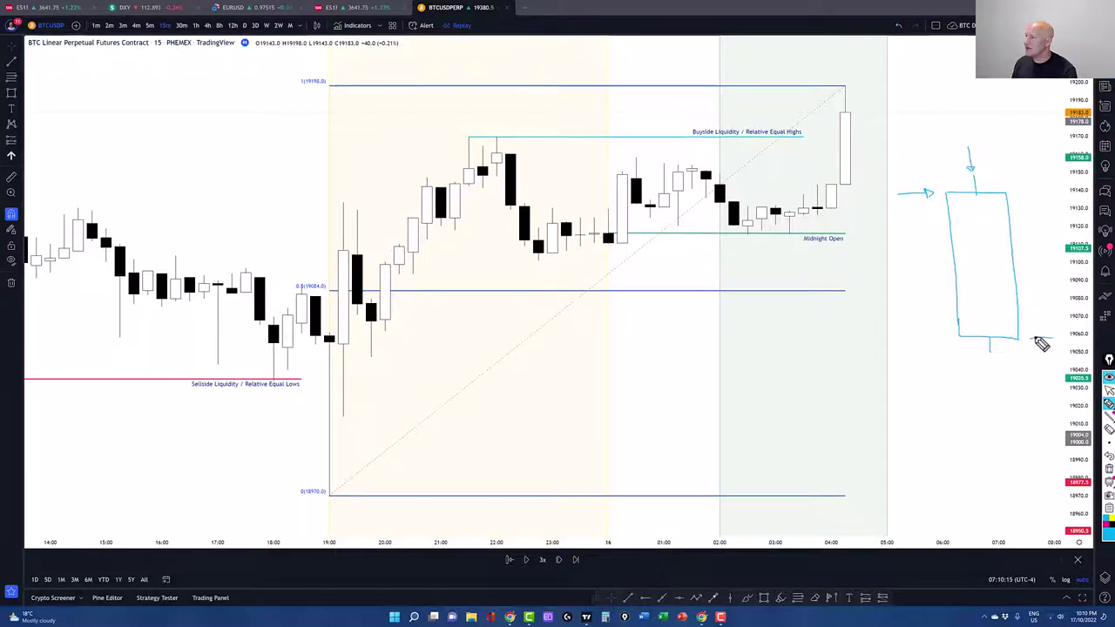
left_click_drag(1037, 341, 986, 394)
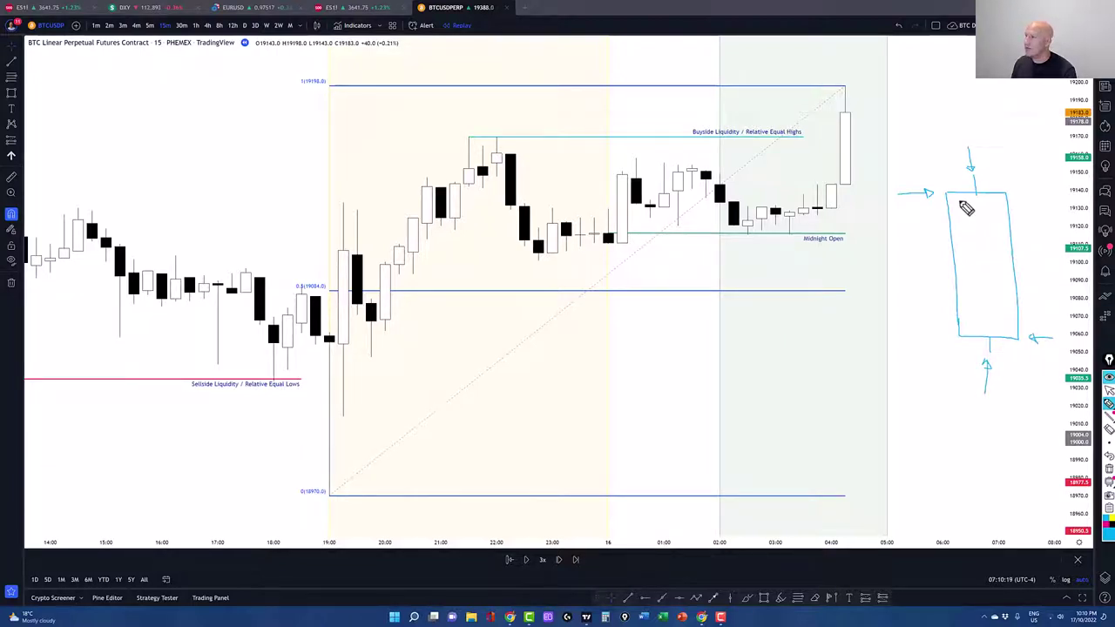
mouse_move(959, 202)
left_mouse_down()
mouse_move(983, 319)
mouse_move(1003, 331)
left_mouse_up()
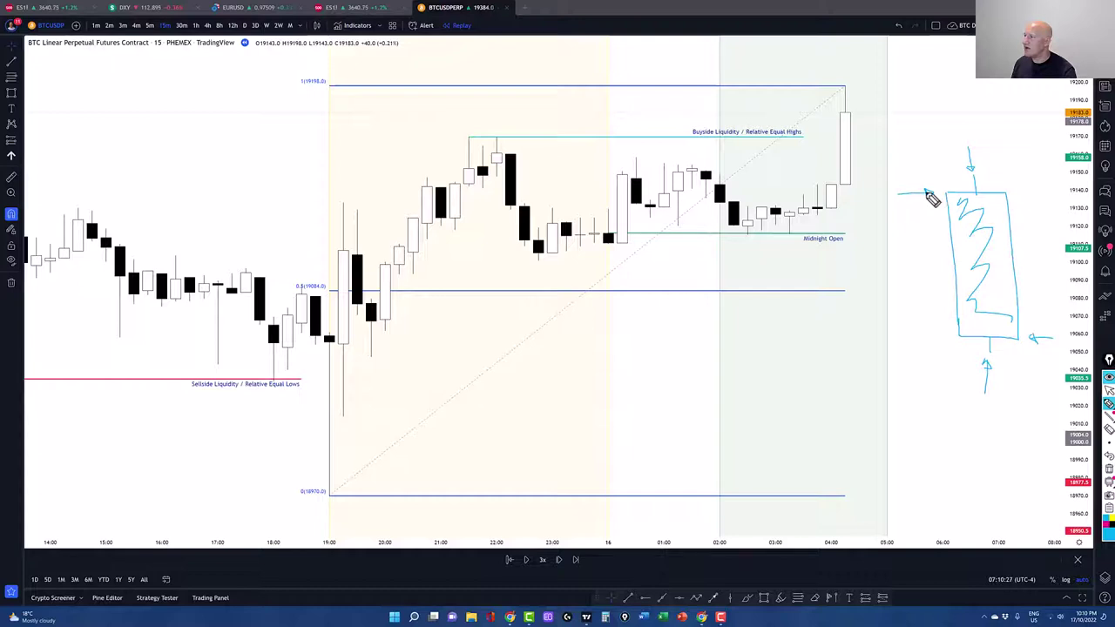
mouse_move(930, 194)
left_mouse_down()
mouse_move(965, 159)
mouse_move(965, 187)
left_mouse_up()
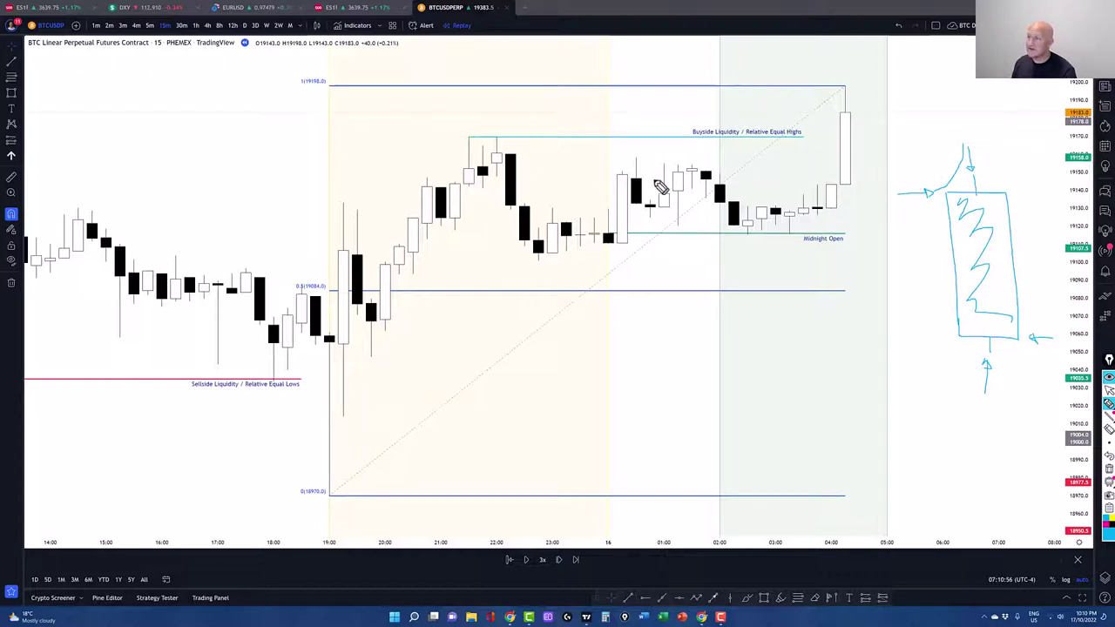
mouse_move(948, 192)
left_mouse_down()
mouse_move(911, 194)
mouse_move(974, 179)
mouse_move(980, 152)
mouse_move(990, 327)
left_mouse_up()
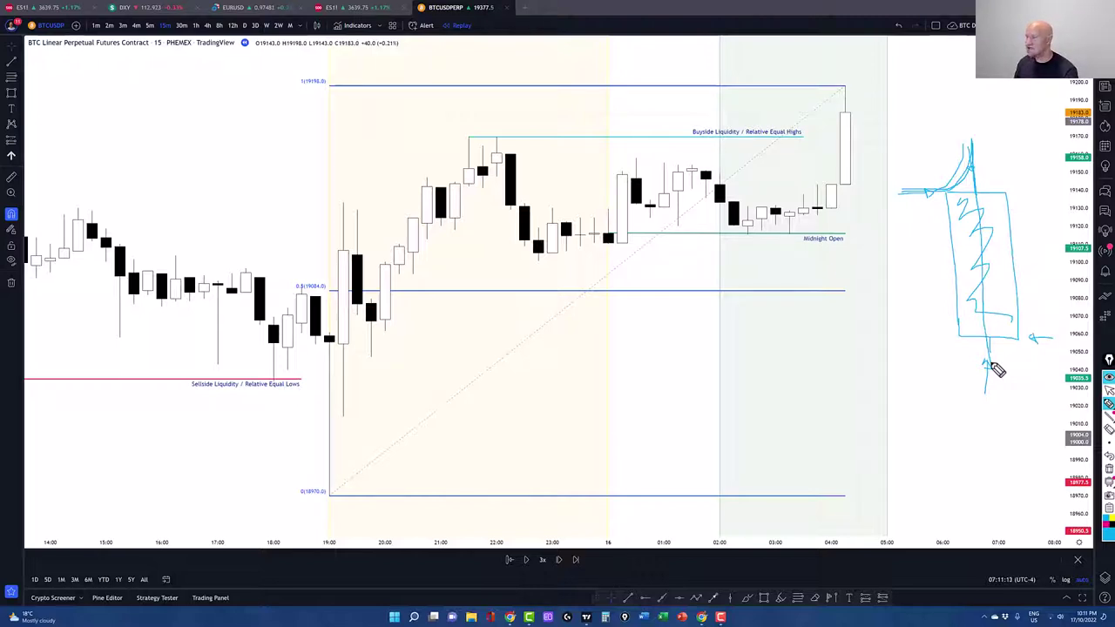
mouse_move(998, 389)
left_mouse_down()
mouse_move(995, 369)
mouse_move(1018, 345)
left_mouse_up()
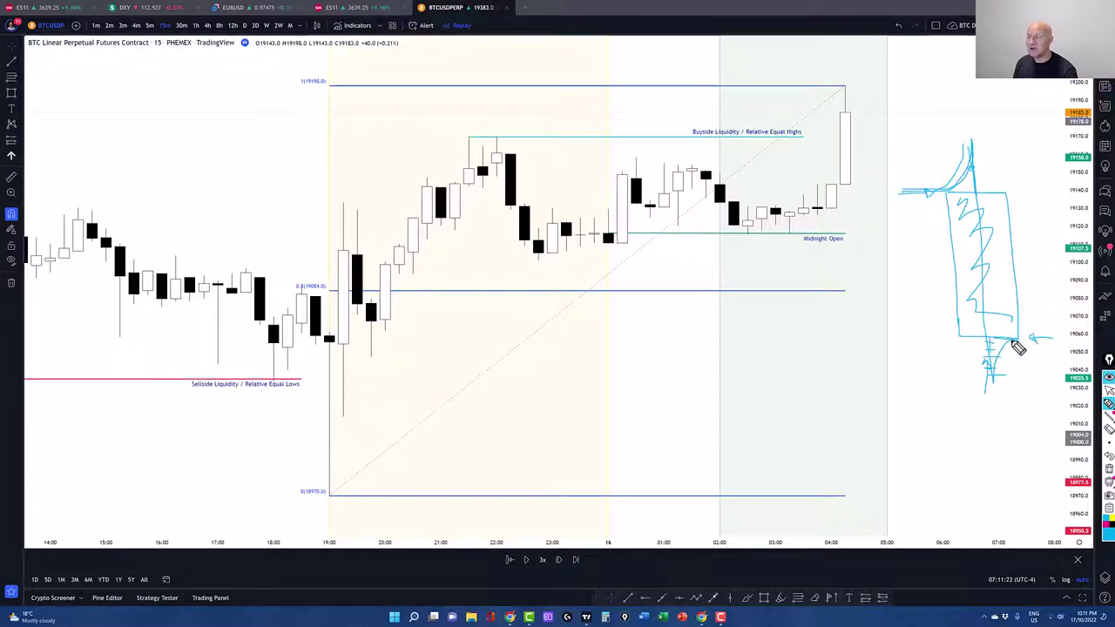
left_click(1109, 471)
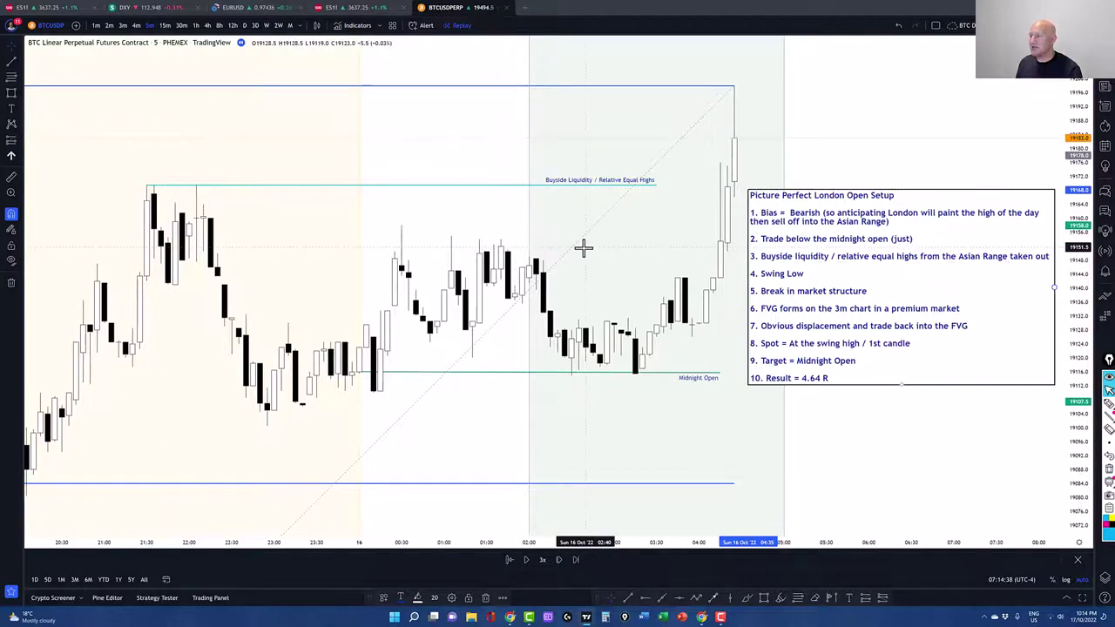
Zoom in on the 5-minute chart beside the Picture Perfect London Open Setup checklist
scroll(602, 257, "up", 2)
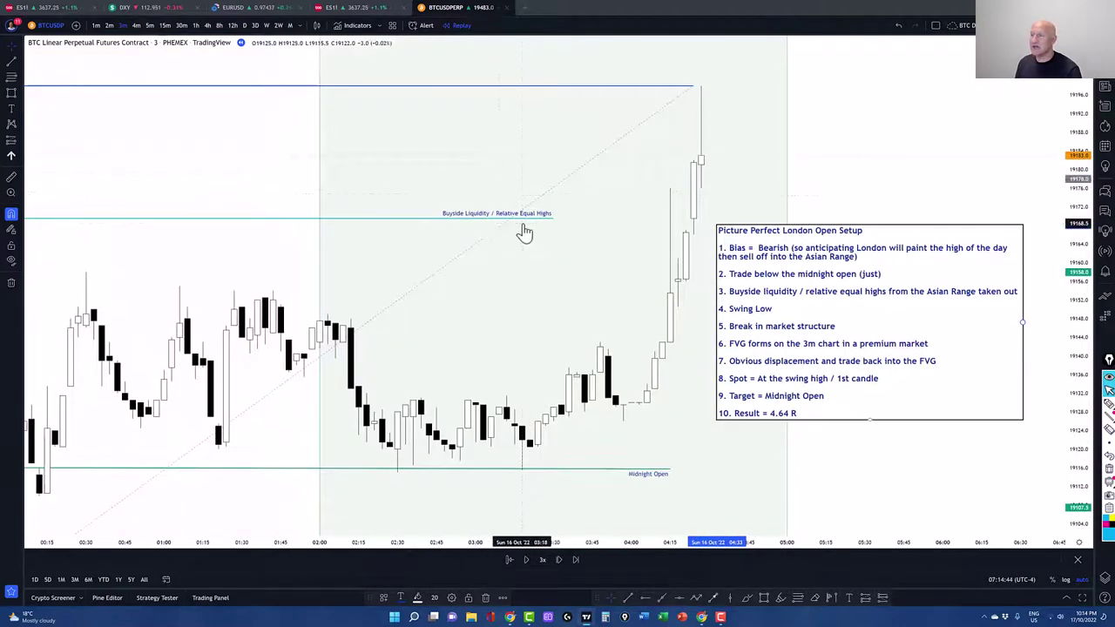
Advance the 3-minute replay four bars and shift the setup checklist box right
left_click(560, 560)
left_click(559, 560)
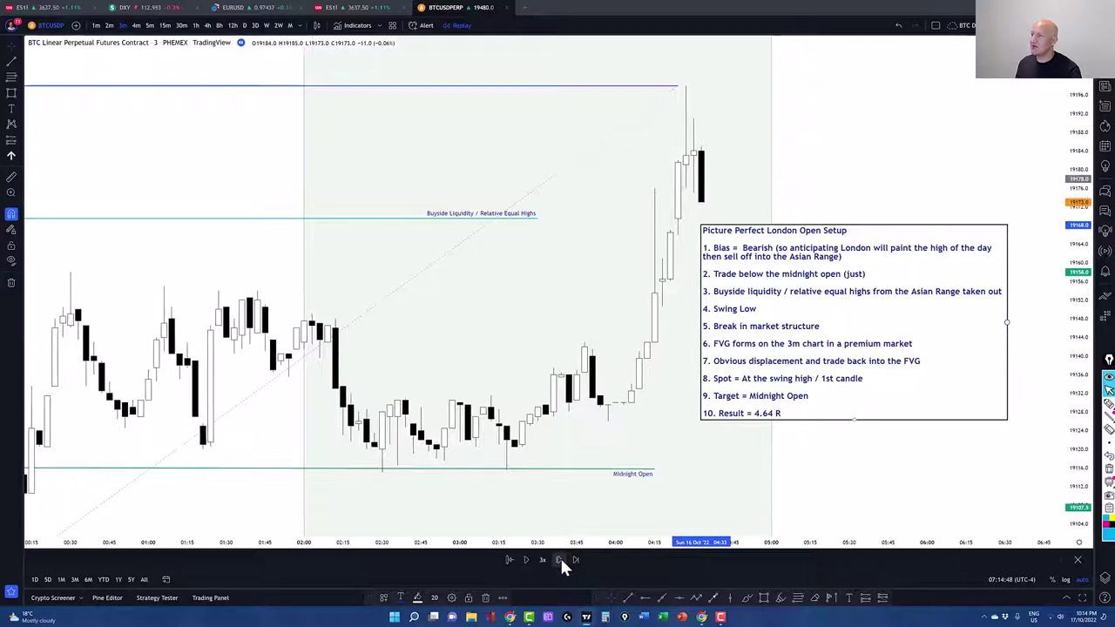
left_click(559, 560)
left_click(559, 560)
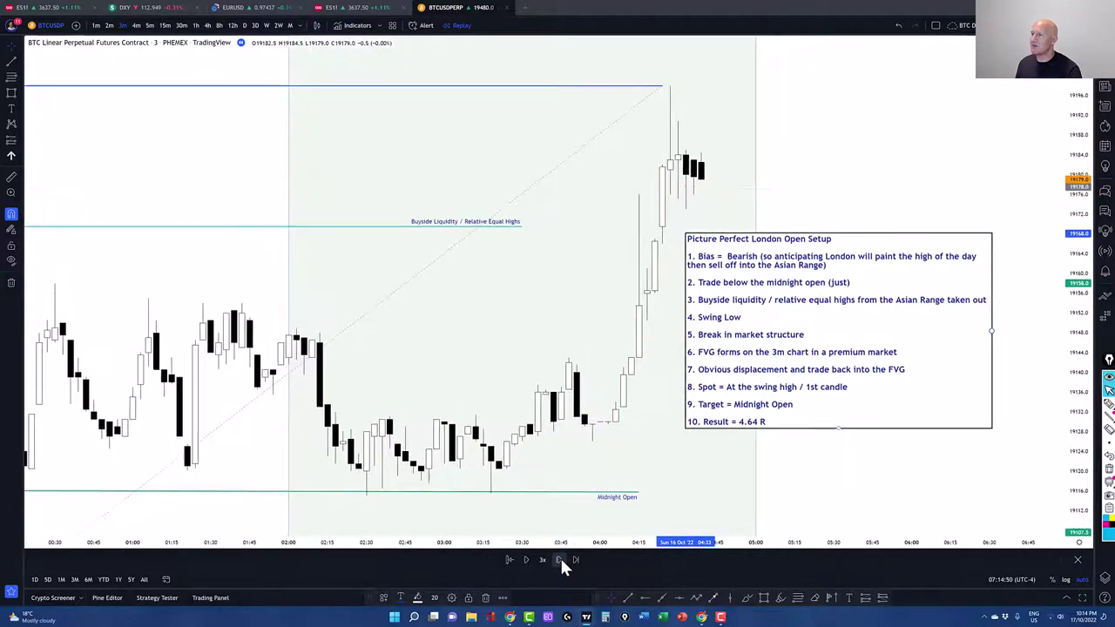
left_click_drag(762, 366, 824, 372)
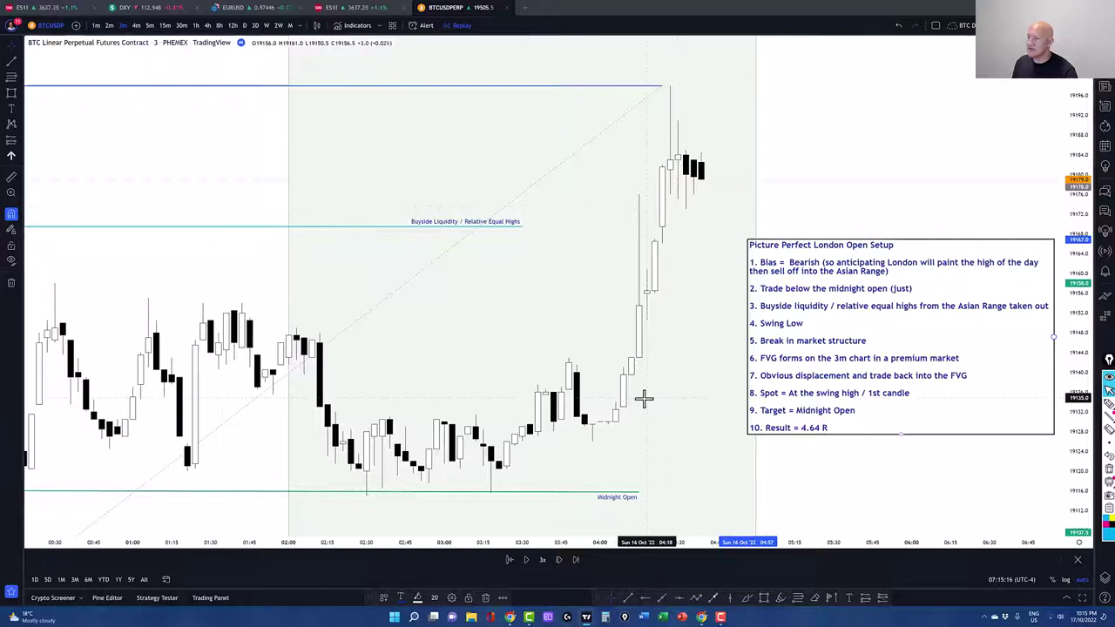
Advance the replay three more bars until a bearish selloff candle appears
left_click(558, 561)
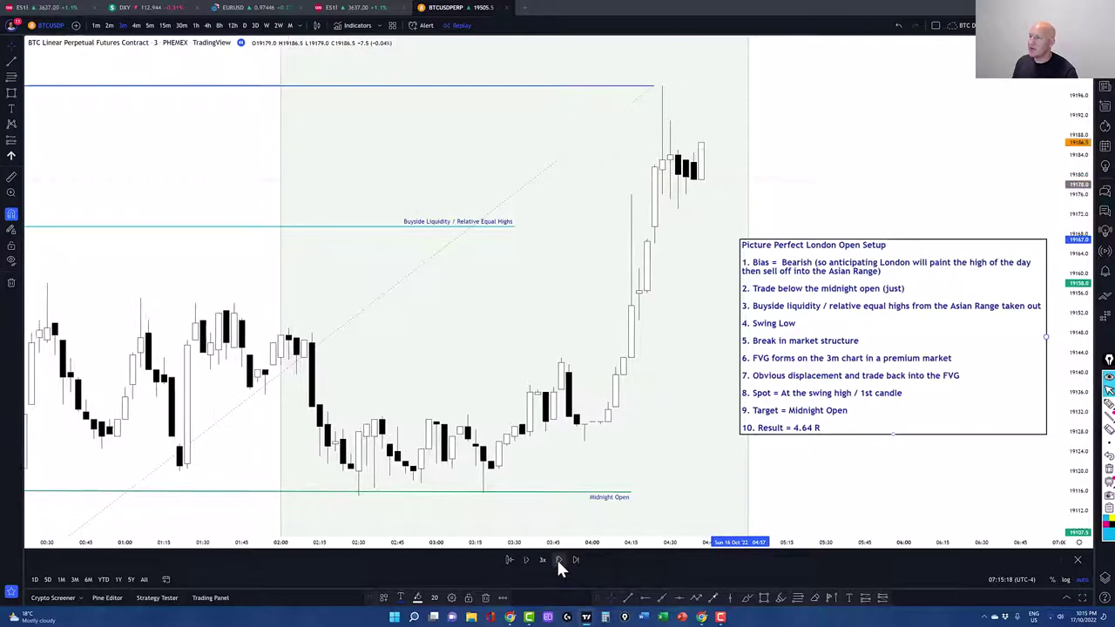
left_click(558, 561)
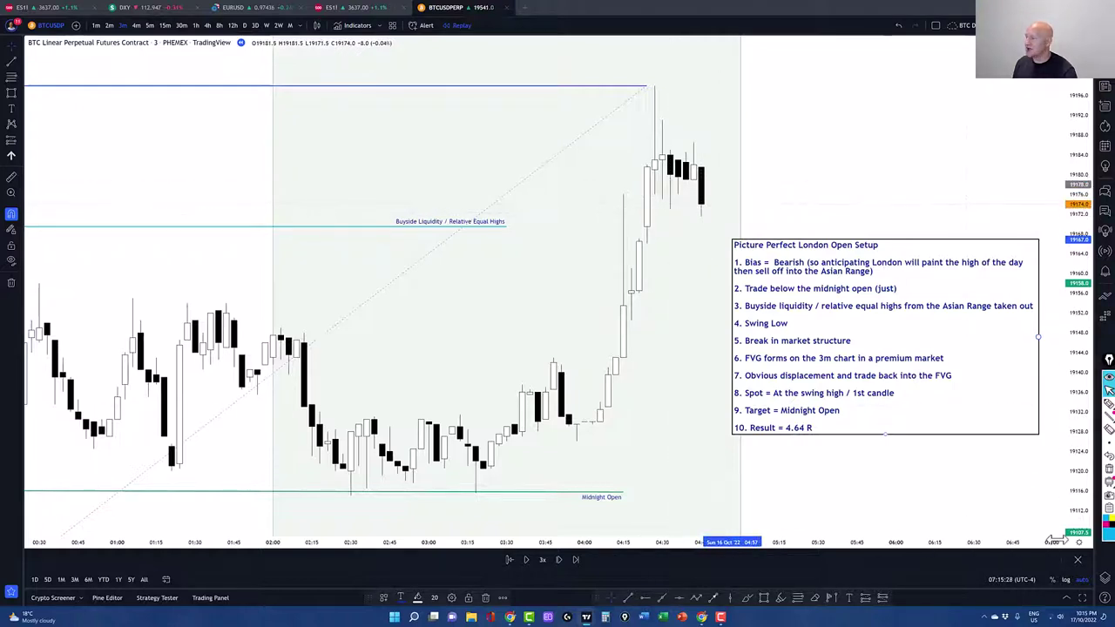
key("shift+Right")
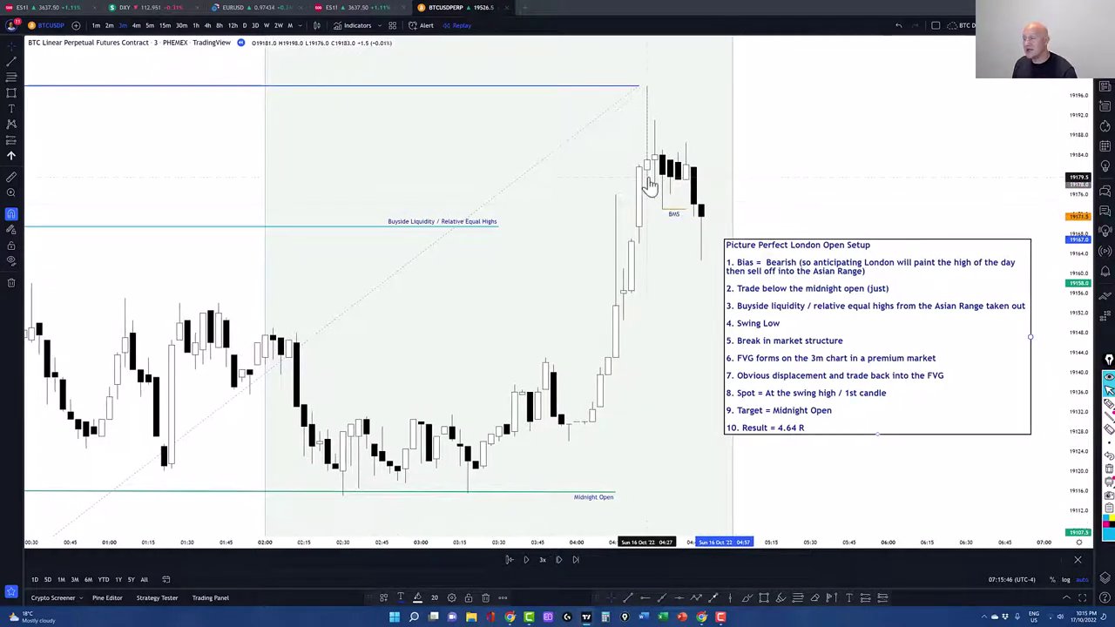
Place the BMS line below the swing low and draw the FVG box beside the latest candles
left_click(678, 210)
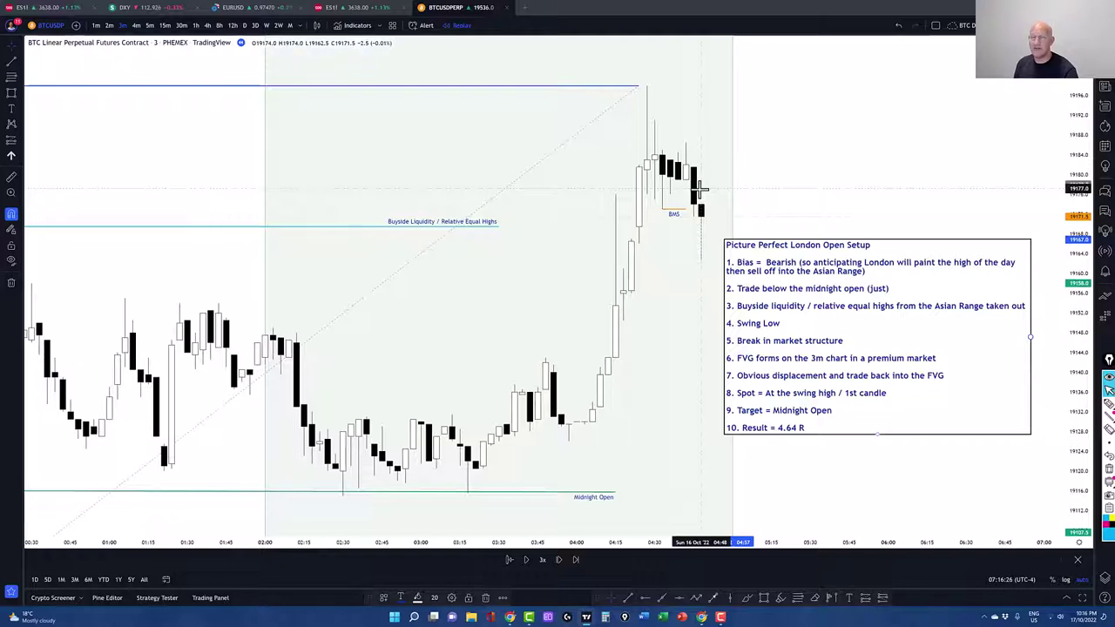
left_click_drag(701, 188, 756, 204)
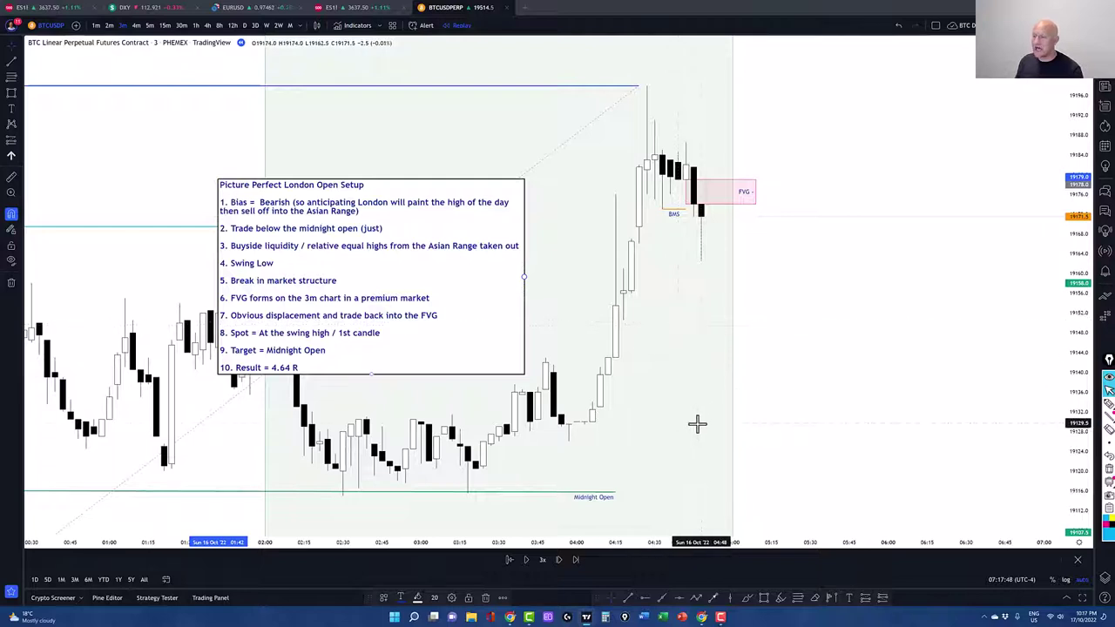
Zoom the 3-minute chart out to fit the short trade's stop and Midnight Open target
scroll(697, 423, "down", 1)
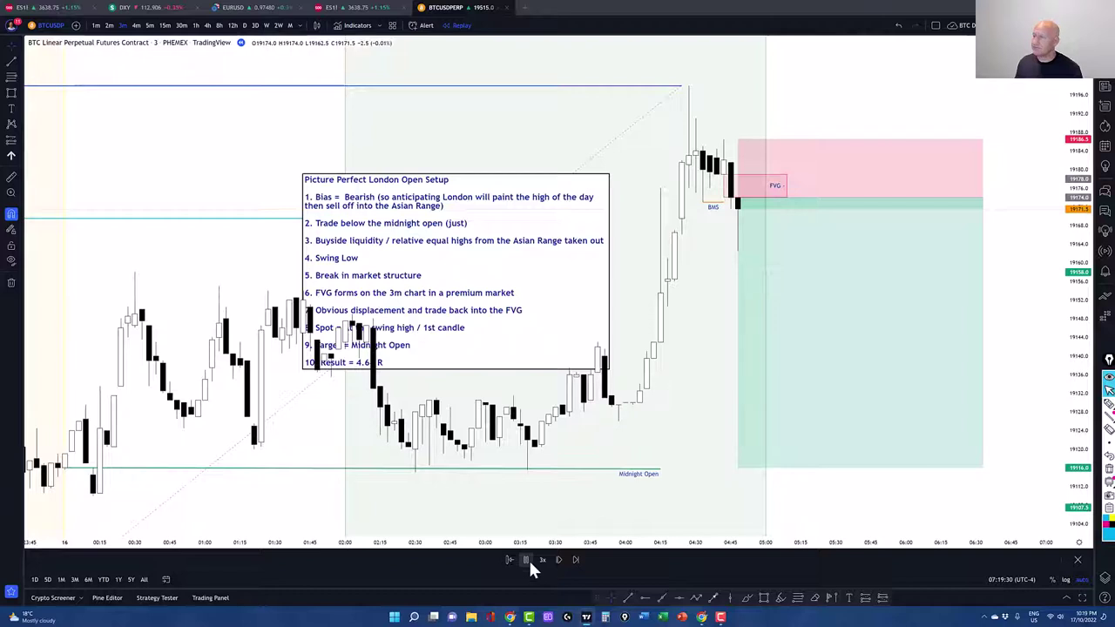
Play the replay until price falls through the Midnight Open target around 06:30, then pause
left_click(526, 559)
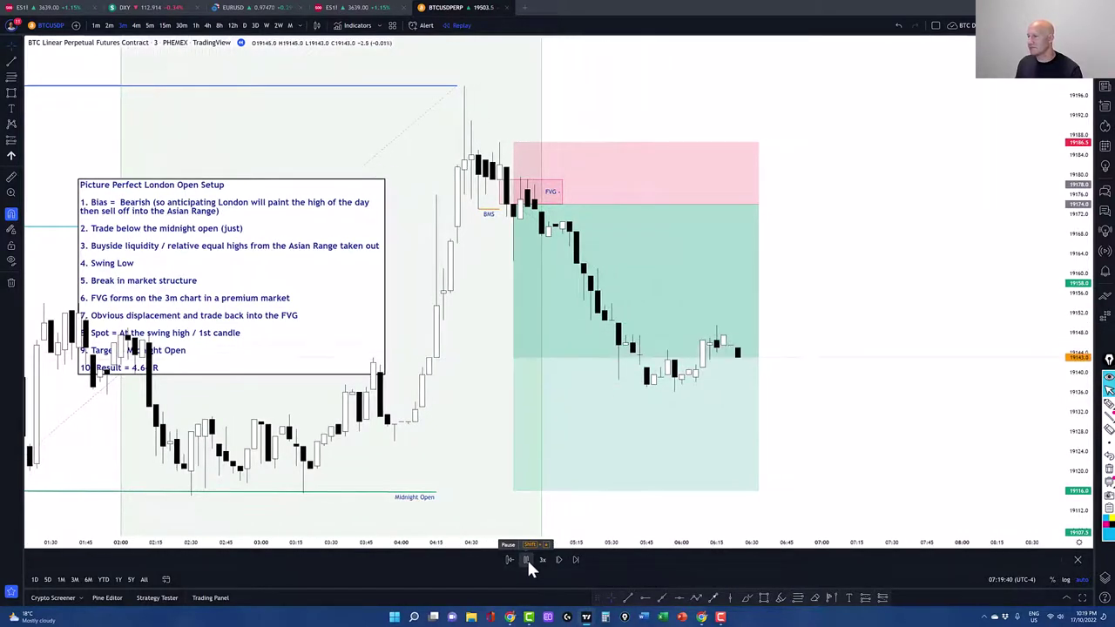
left_click(527, 559)
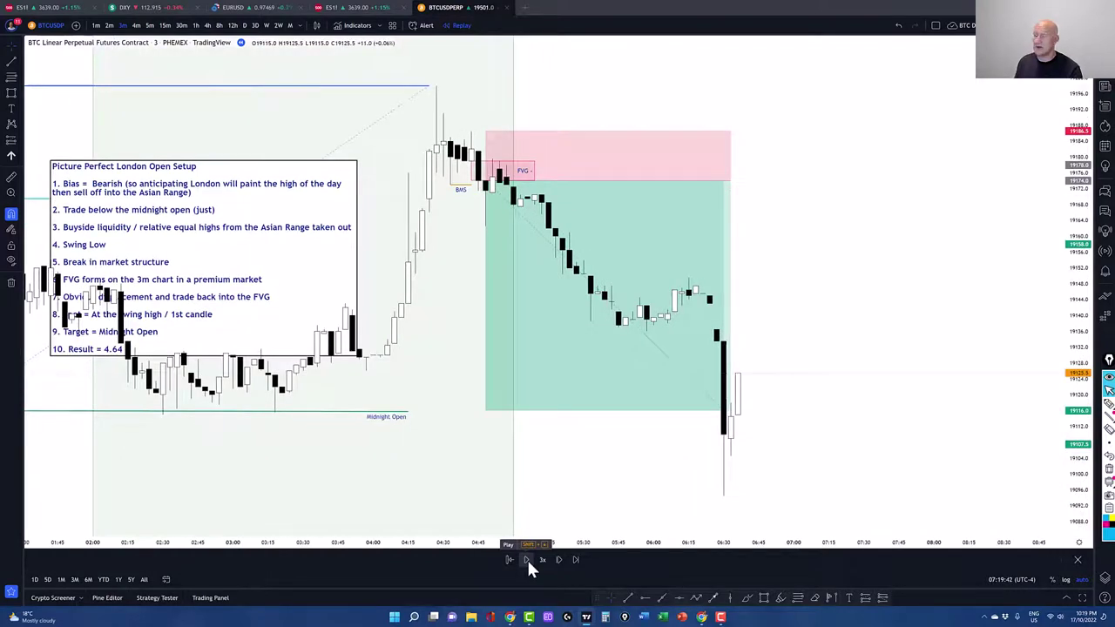
mouse_move(506, 235)
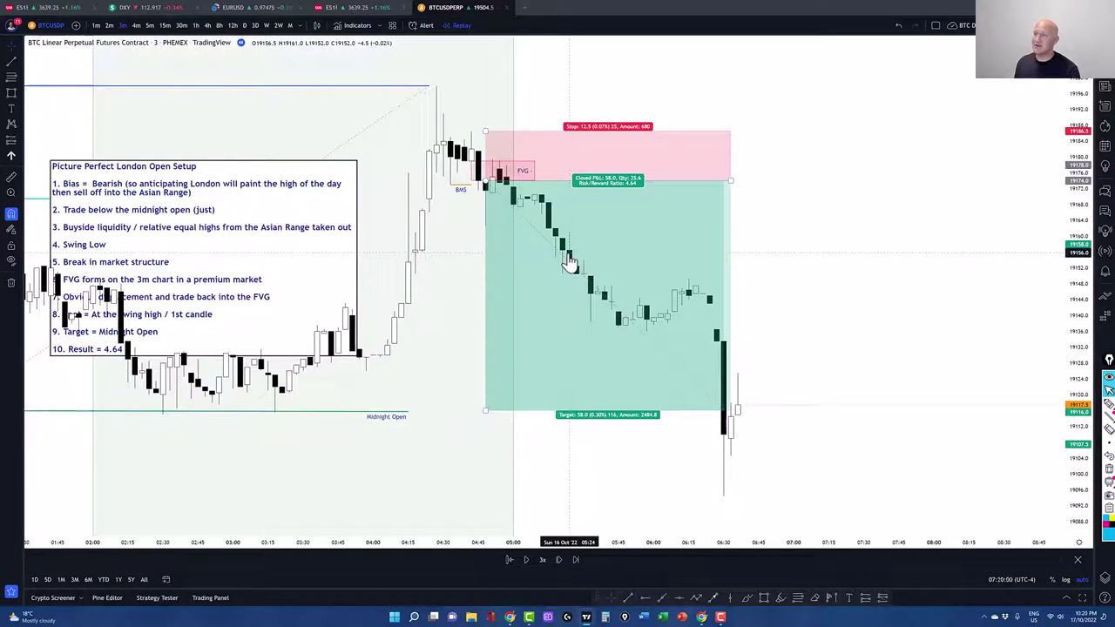
Highlight the FVG box and the short position to reveal its stop, Closed P&L and target labels
left_click(494, 166)
left_click(496, 168)
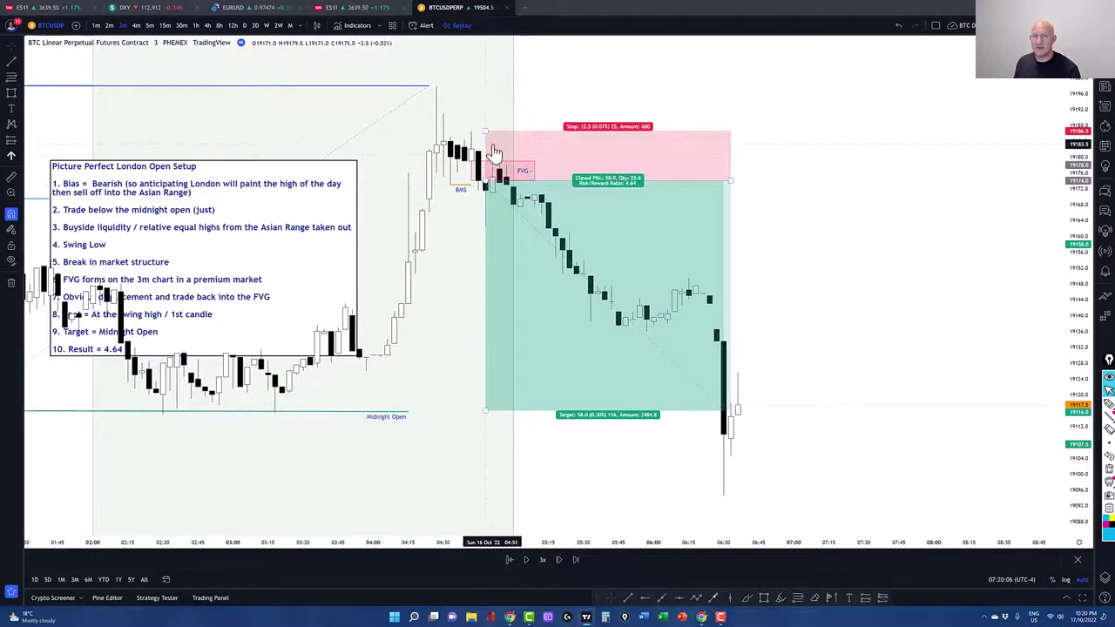
left_click(498, 178)
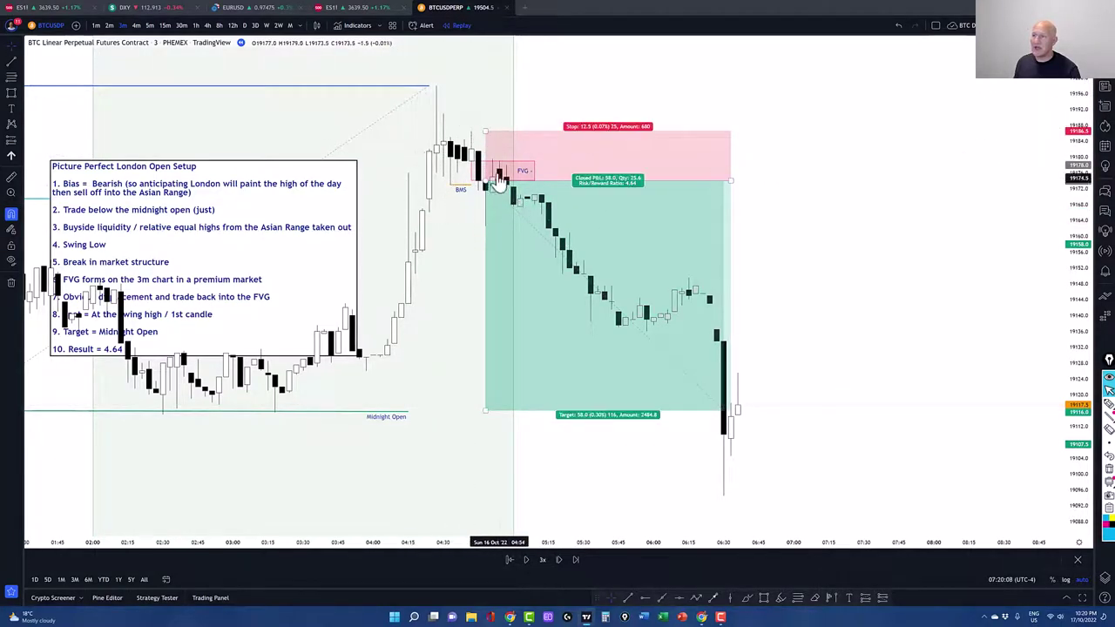
left_click(510, 200)
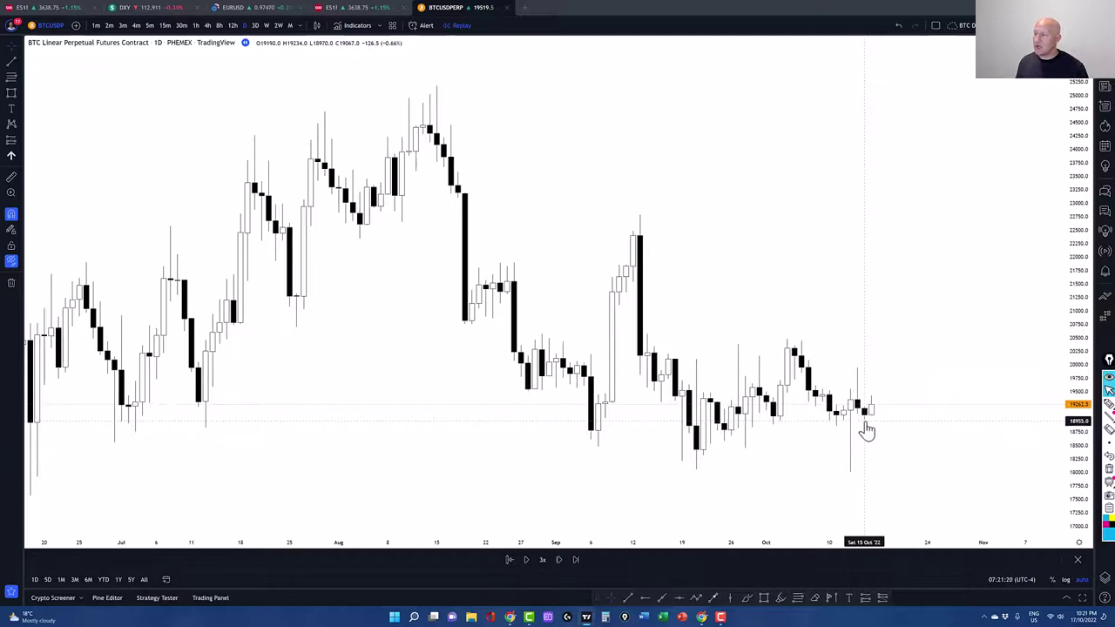
scroll(867, 443, "up", 3)
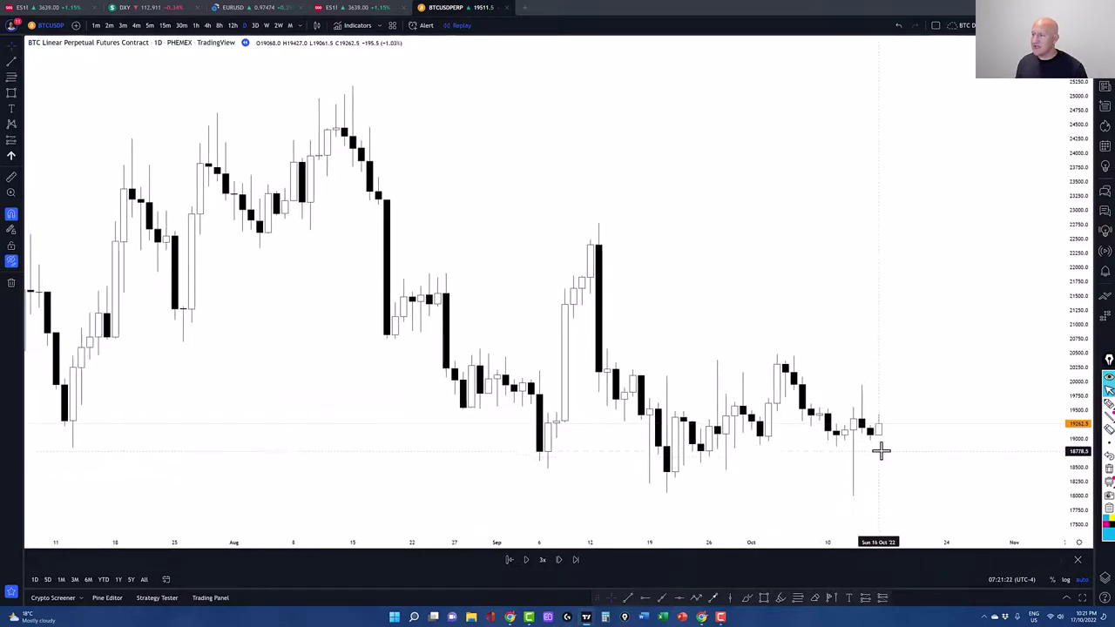